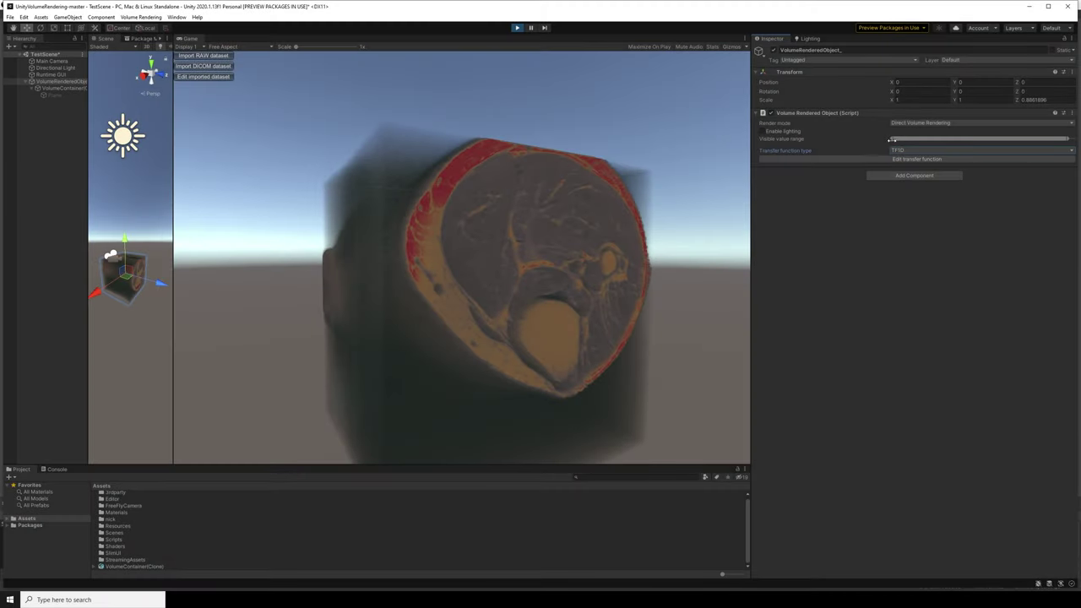
# Drag both Visible value range handles inward, clearing the dark haze and red outer layer.
pyautogui.moveTo(891, 140); pyautogui.dragTo(899, 139)
pyautogui.moveTo(1068, 140); pyautogui.dragTo(911, 139)
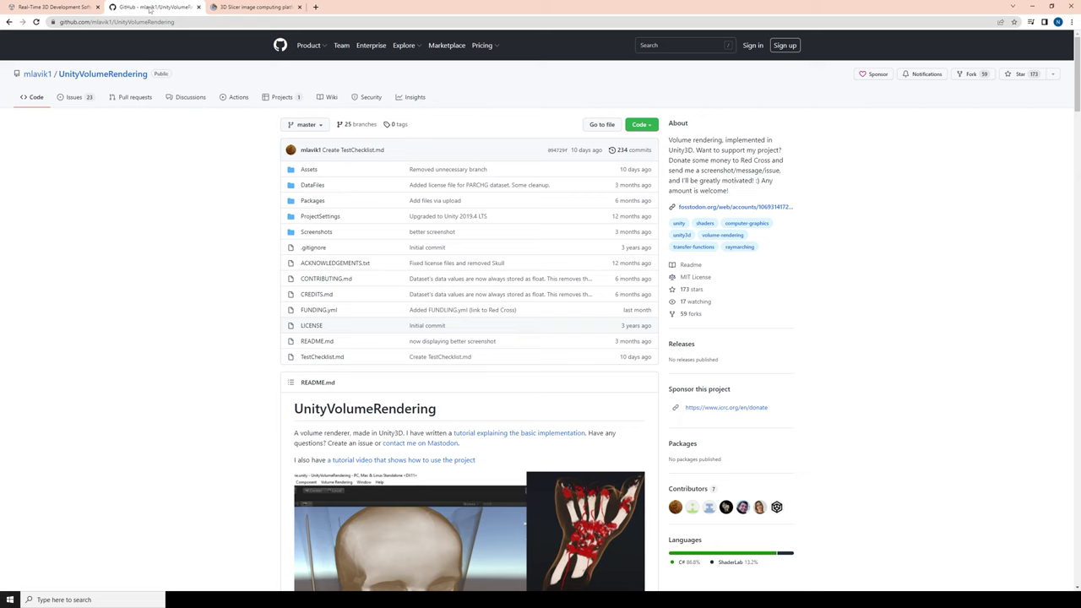
# Switch to the slicer.org '3D Slicer image computing platform' browser tab.
pyautogui.click(258, 8)
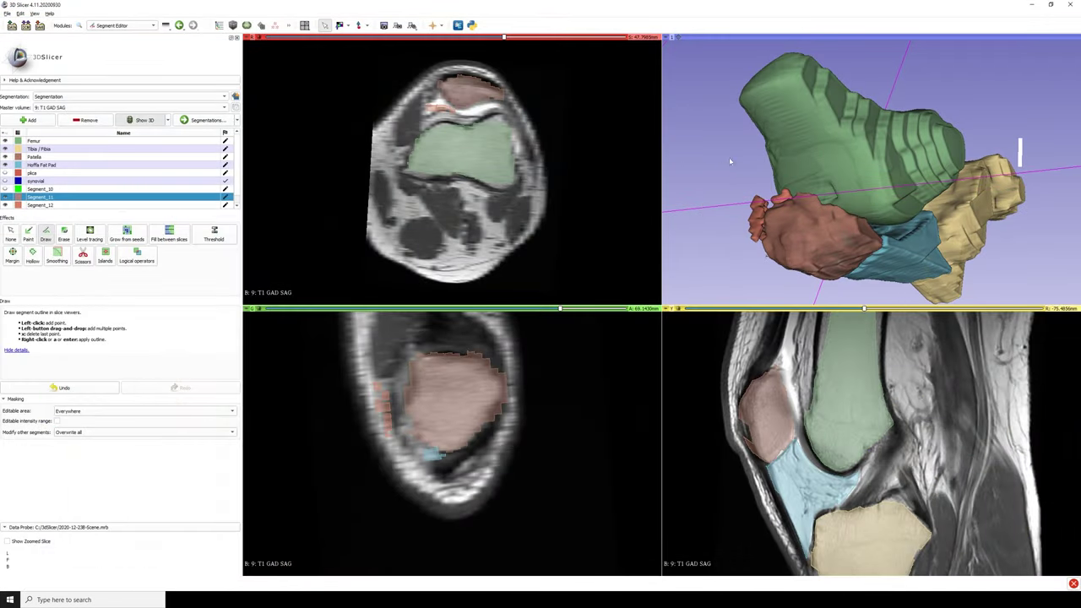
pyautogui.moveTo(728, 157); pyautogui.dragTo(713, 106)
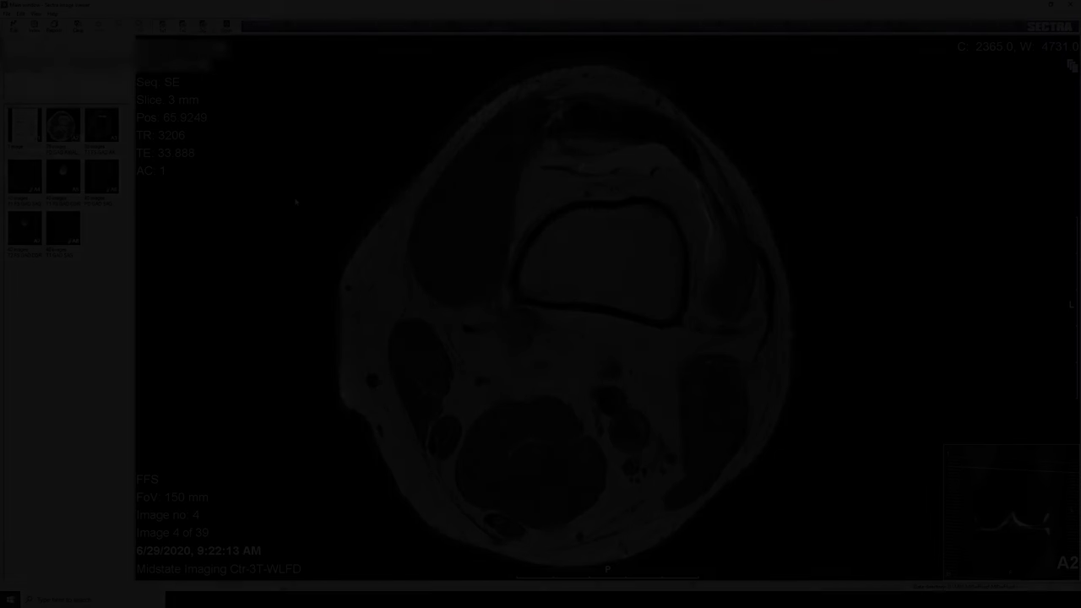
# Scroll through the axial and sagittal A8 knee MRI series, then the PMC article to Fig. 1.
pyautogui.scroll(-15, 295, 200)
pyautogui.scroll(-13, 295, 201)
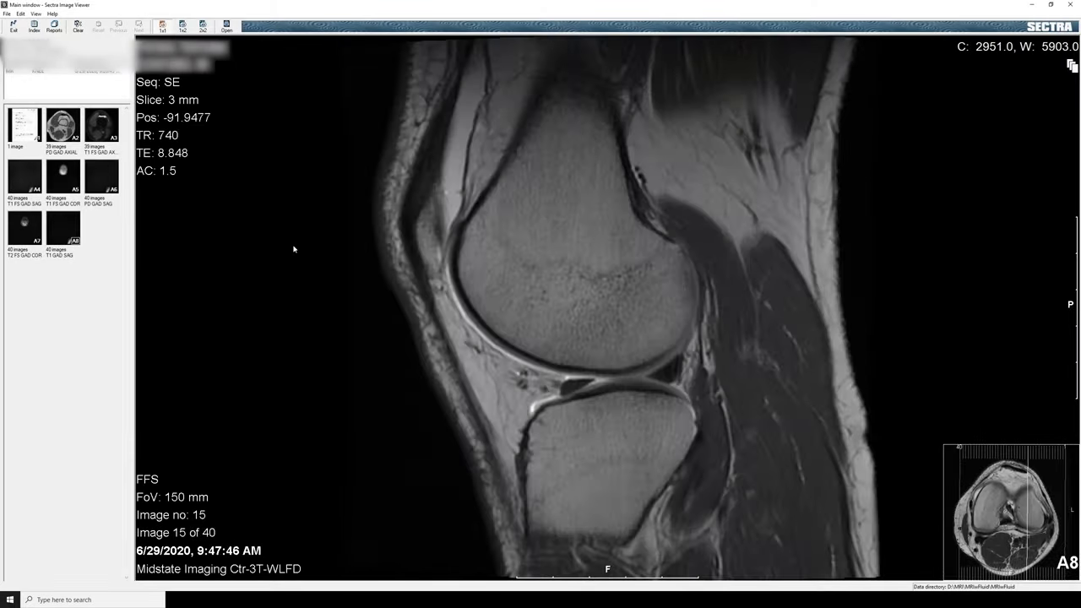
pyautogui.scroll(-6, 294, 249)
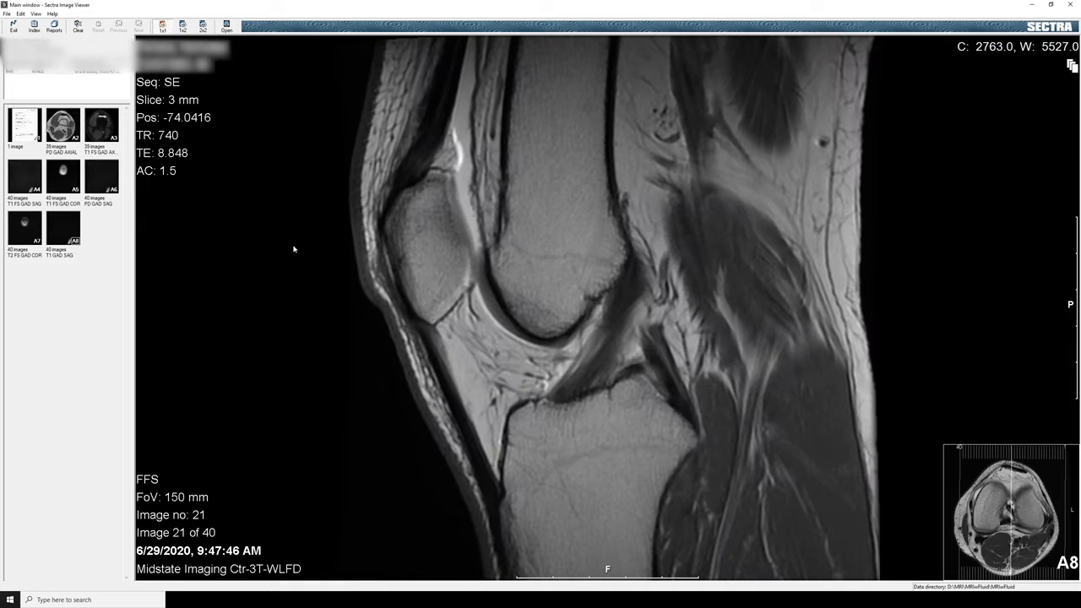
pyautogui.scroll(-19, 294, 249)
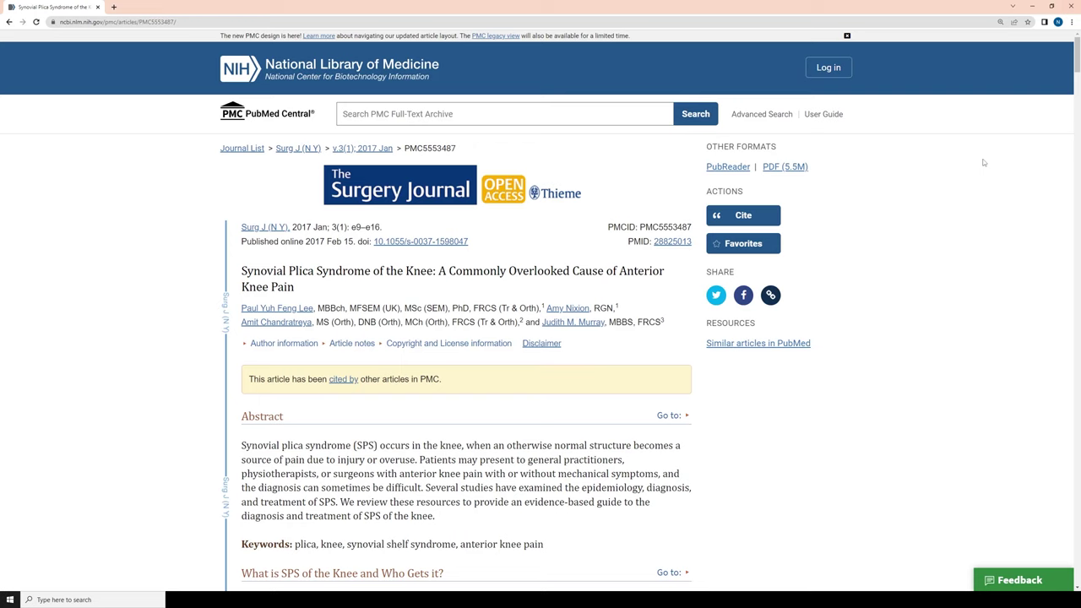
pyautogui.scroll(-6, 983, 162)
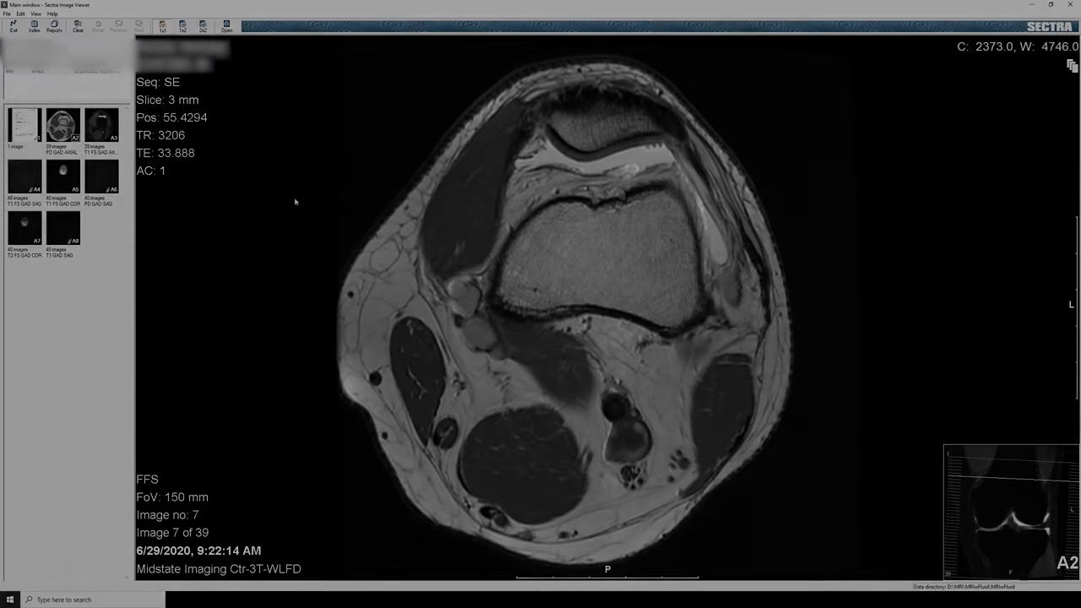
# Page axial series A2 back and forth between images 4 and 25 to inspect the plica.
pyautogui.scroll(-3, 295, 201)
pyautogui.scroll(-3, 294, 201)
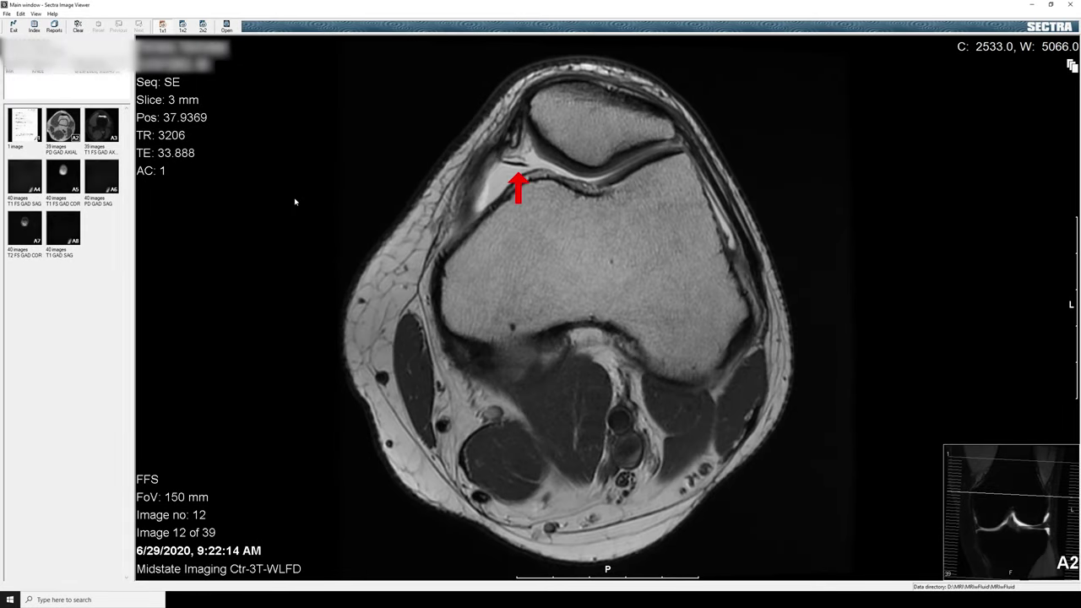
pyautogui.scroll(-1, 295, 201)
pyautogui.scroll(1, 294, 200)
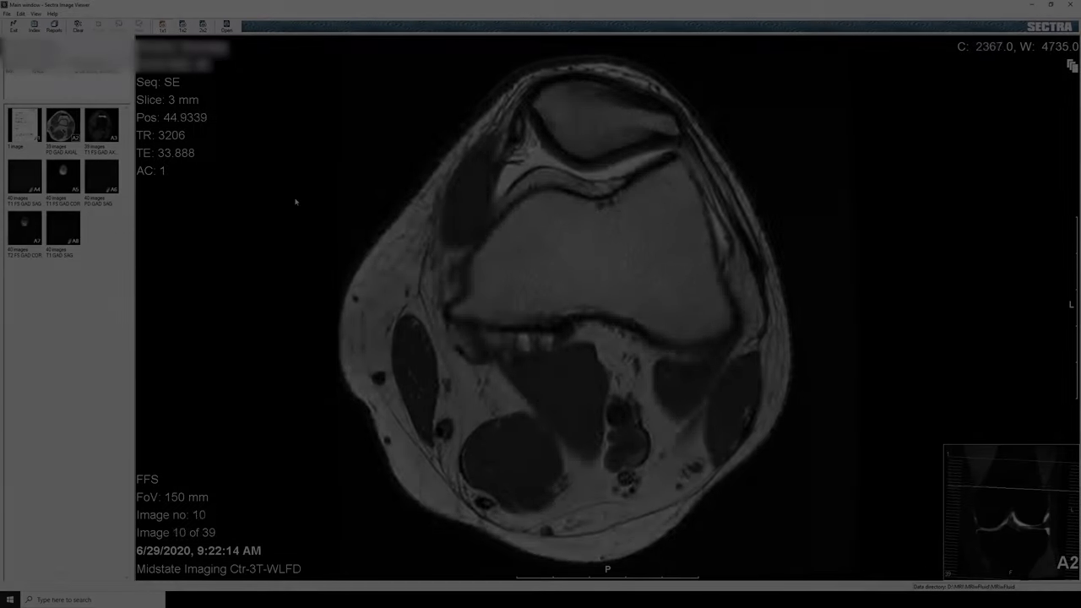
pyautogui.scroll(6, 296, 202)
pyautogui.scroll(-1, 296, 202)
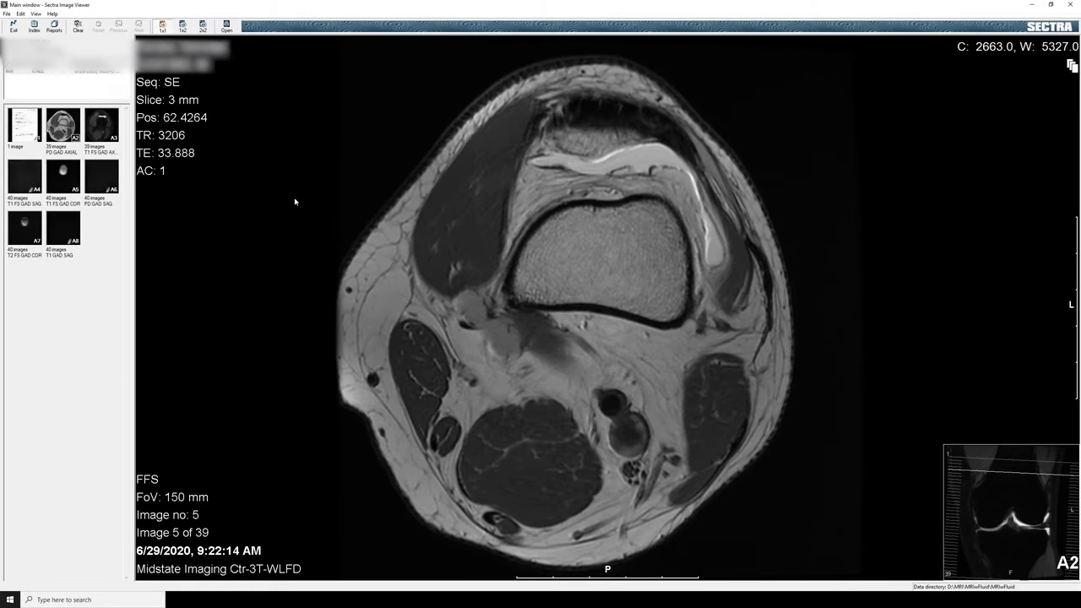
pyautogui.scroll(-5, 295, 201)
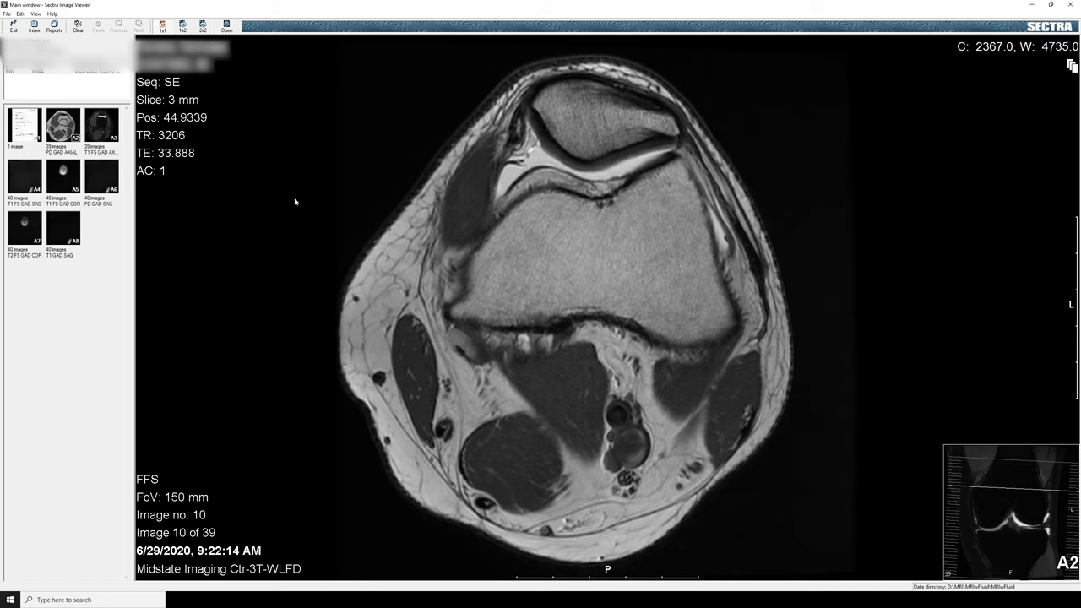
pyautogui.scroll(-4, 296, 202)
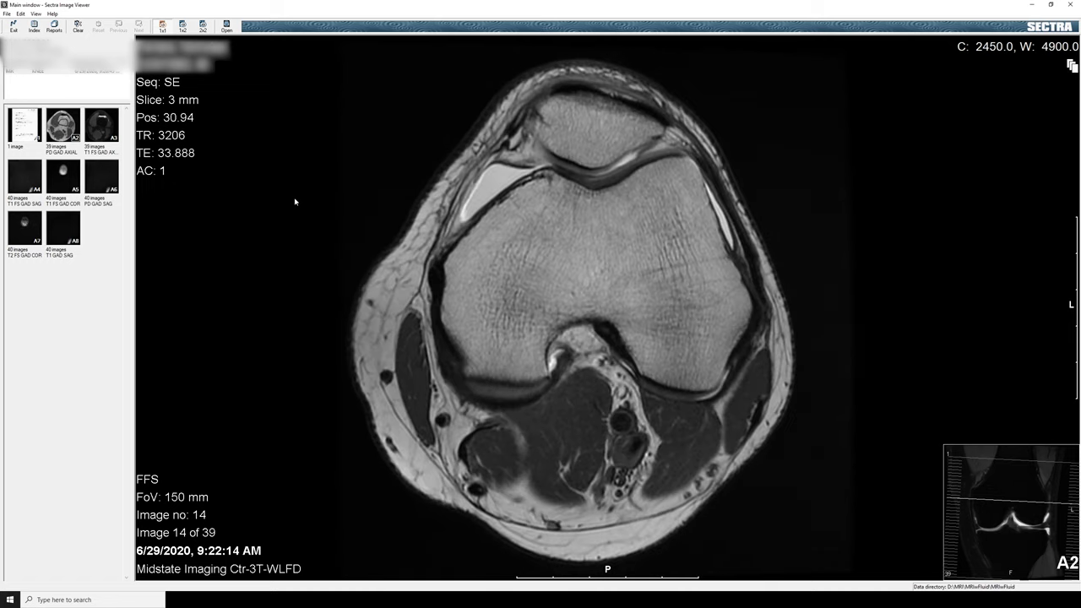
pyautogui.scroll(-5, 296, 202)
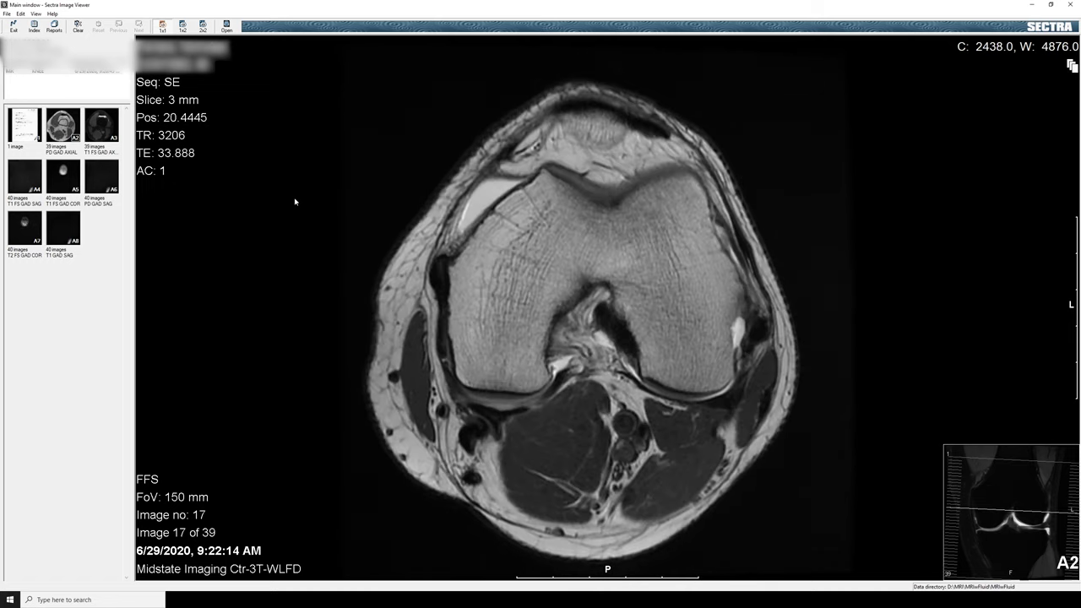
pyautogui.scroll(-3, 295, 202)
pyautogui.scroll(-3, 296, 202)
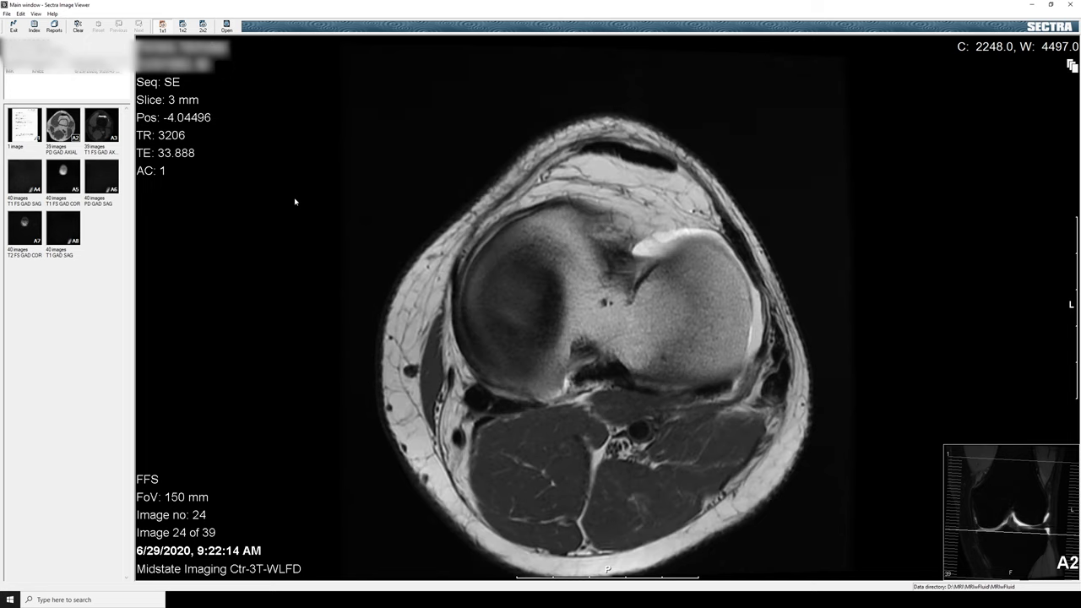
pyautogui.scroll(5, 296, 201)
pyautogui.scroll(7, 295, 202)
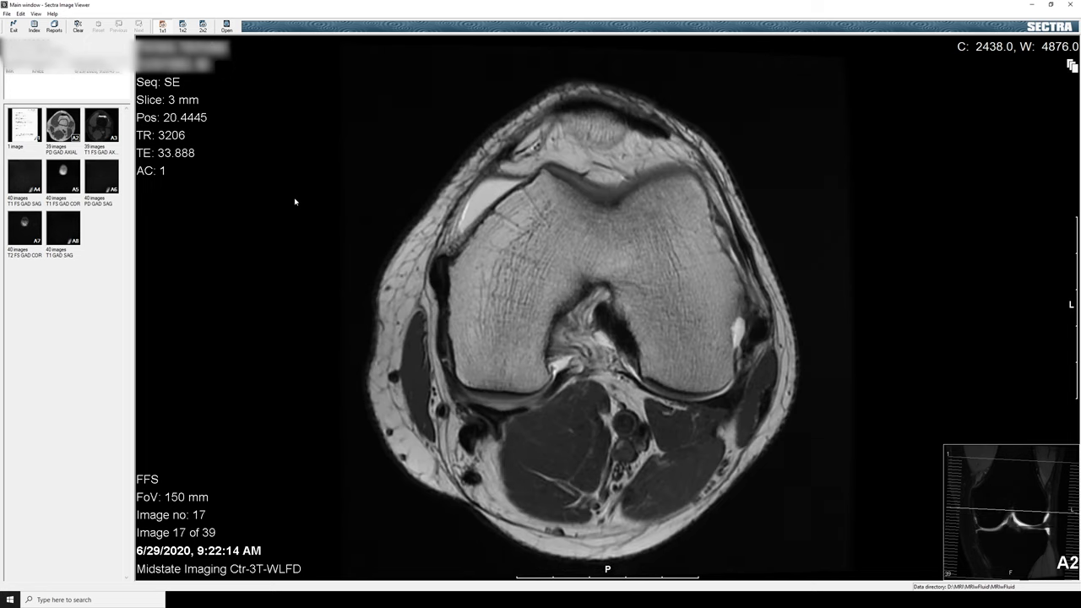
pyautogui.scroll(-1, 295, 202)
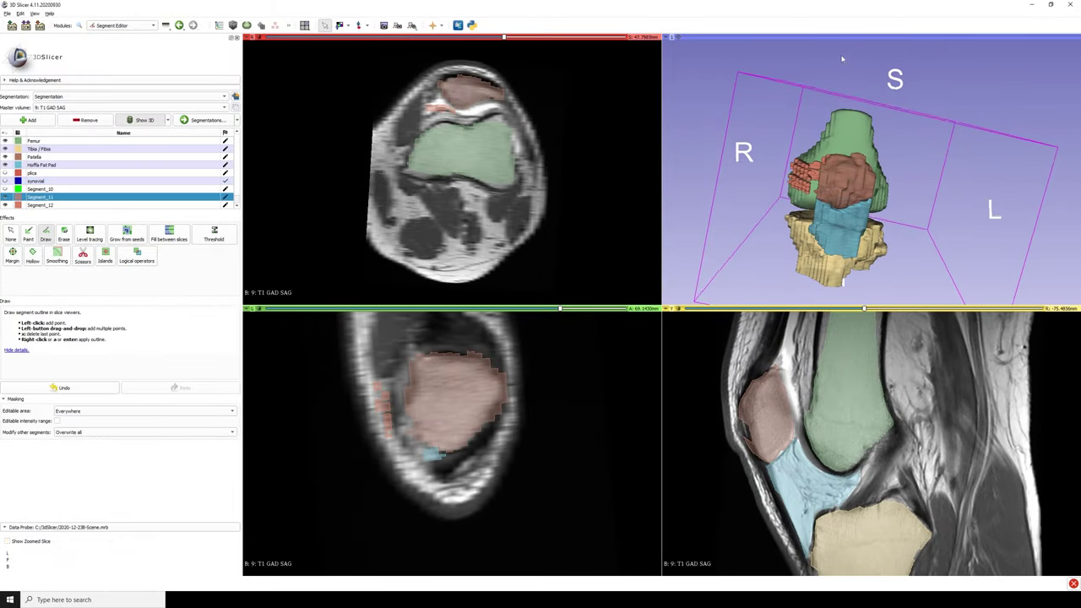
# Add Segment_11 and draw the thin plica along the kneecap's edge on the axial slice.
pyautogui.moveTo(841, 58)
pyautogui.mouseDown()
pyautogui.moveTo(863, 130)
pyautogui.moveTo(827, 163)
pyautogui.moveTo(897, 164)
pyautogui.mouseUp()
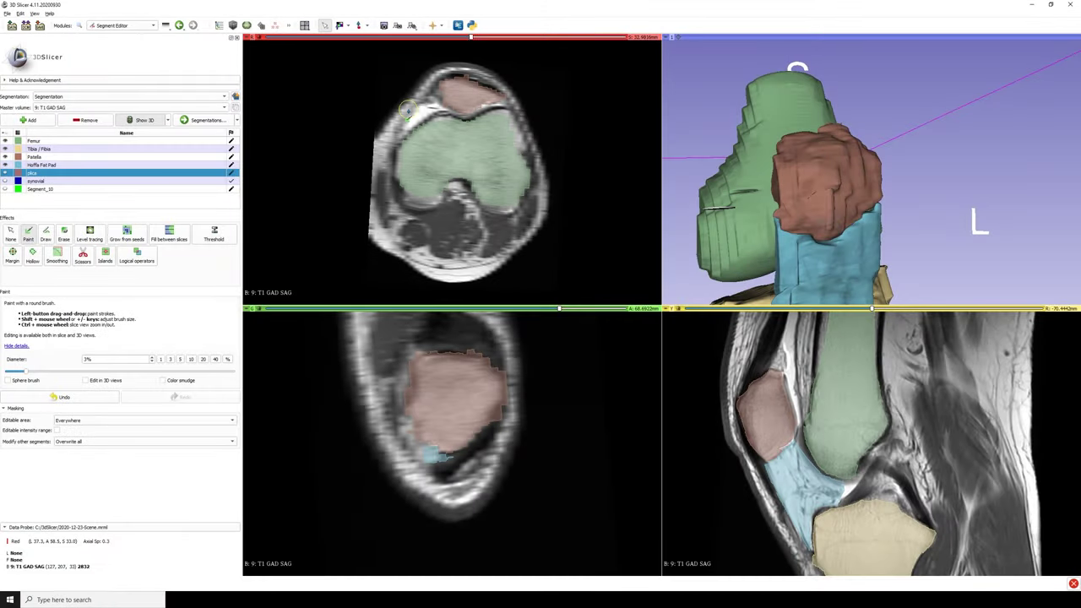
pyautogui.scroll(3, 407, 108)
pyautogui.scroll(2, 416, 92)
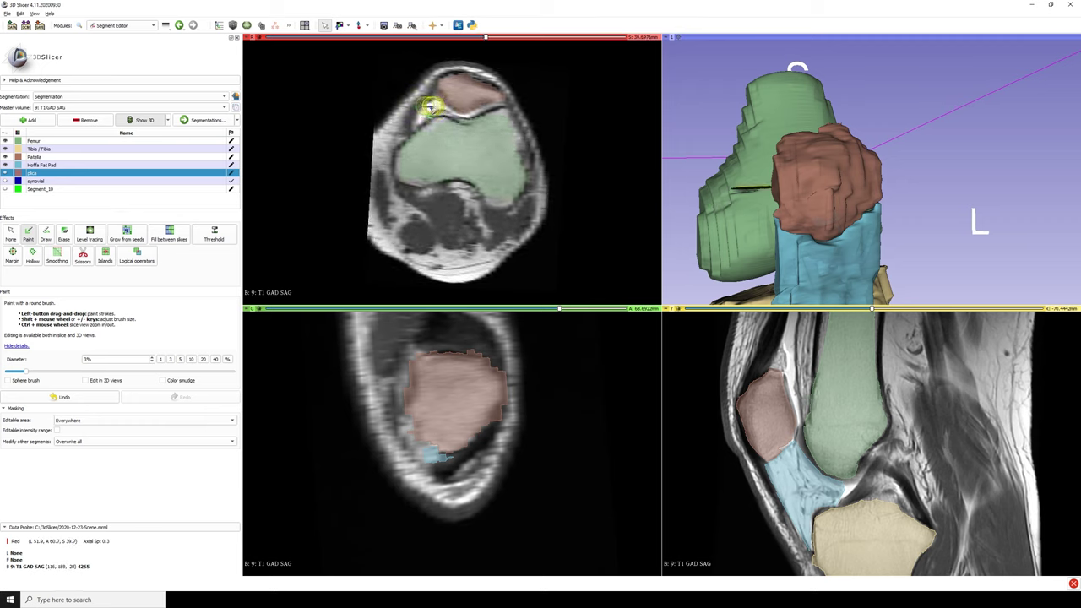
pyautogui.scroll(2, 430, 106)
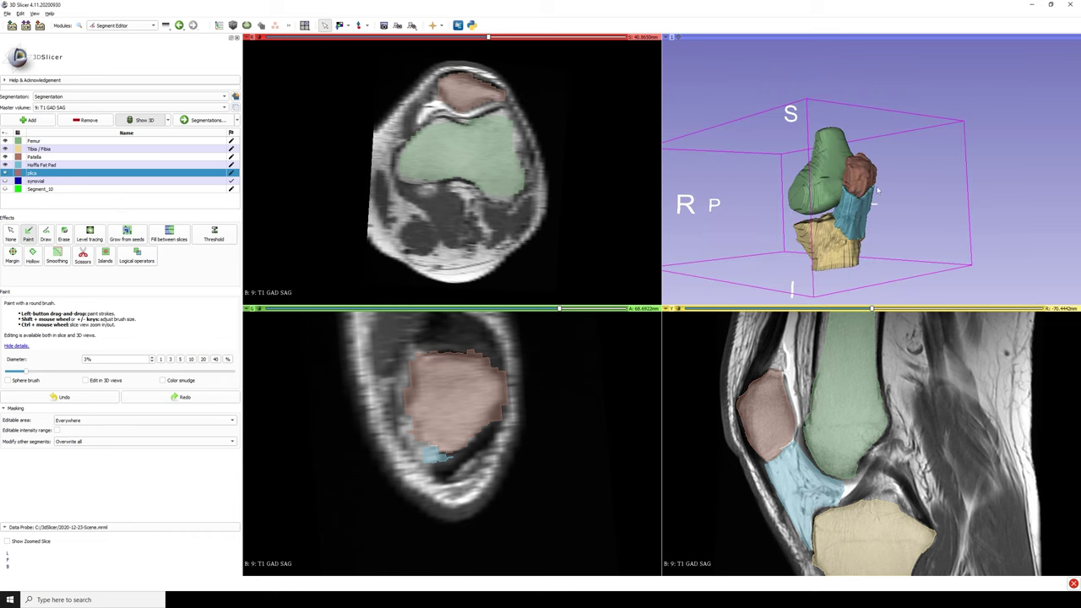
pyautogui.moveTo(878, 192); pyautogui.dragTo(583, 184)
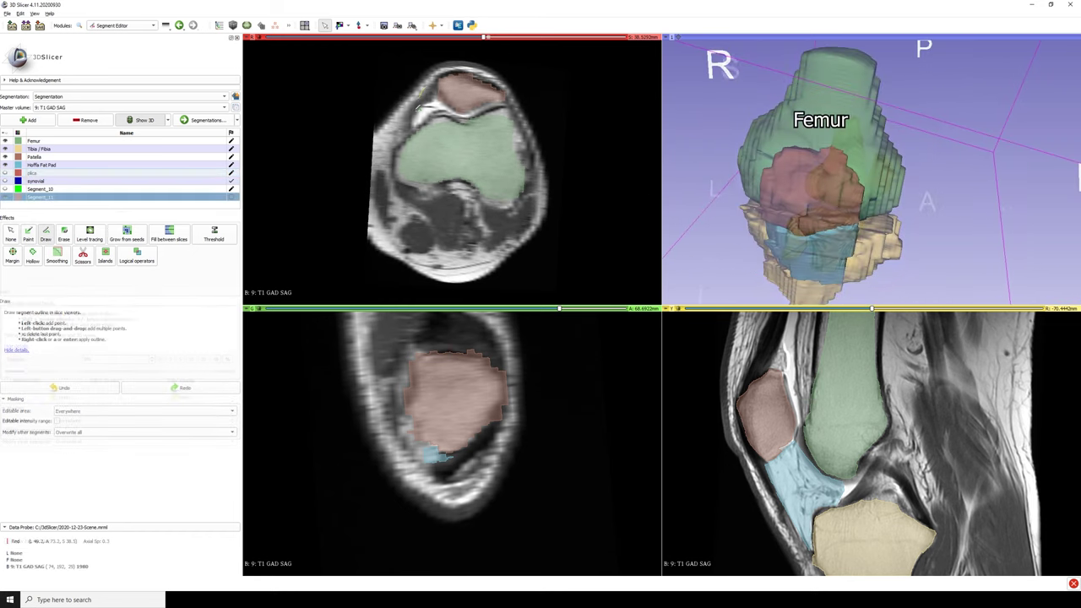
pyautogui.moveTo(417, 110); pyautogui.dragTo(406, 125)
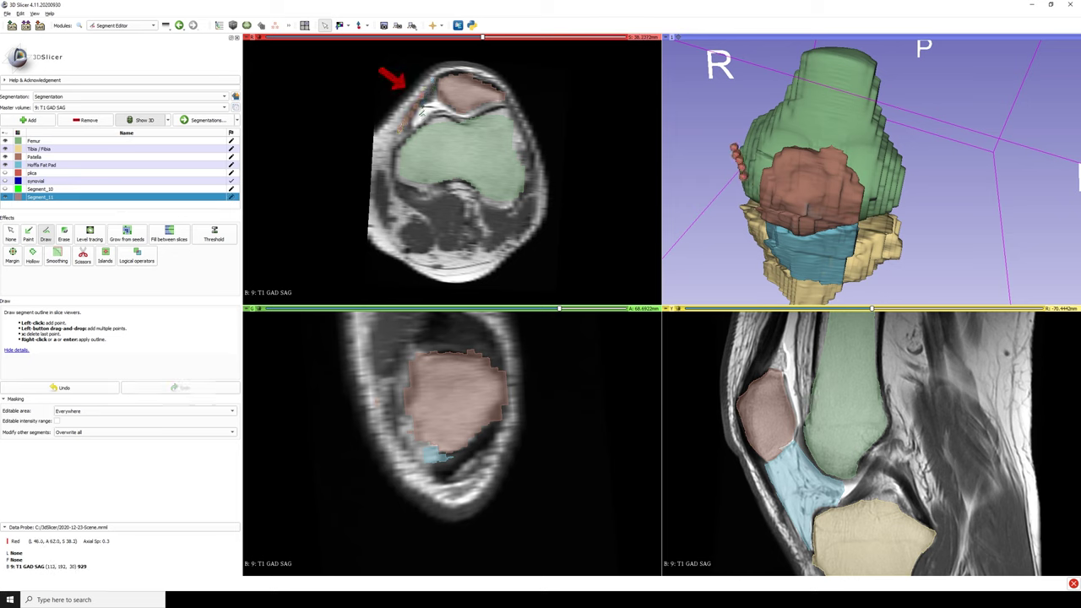
# Step down the axial slices and rotate the segmented knee model to view it from above.
pyautogui.scroll(-2, 422, 111)
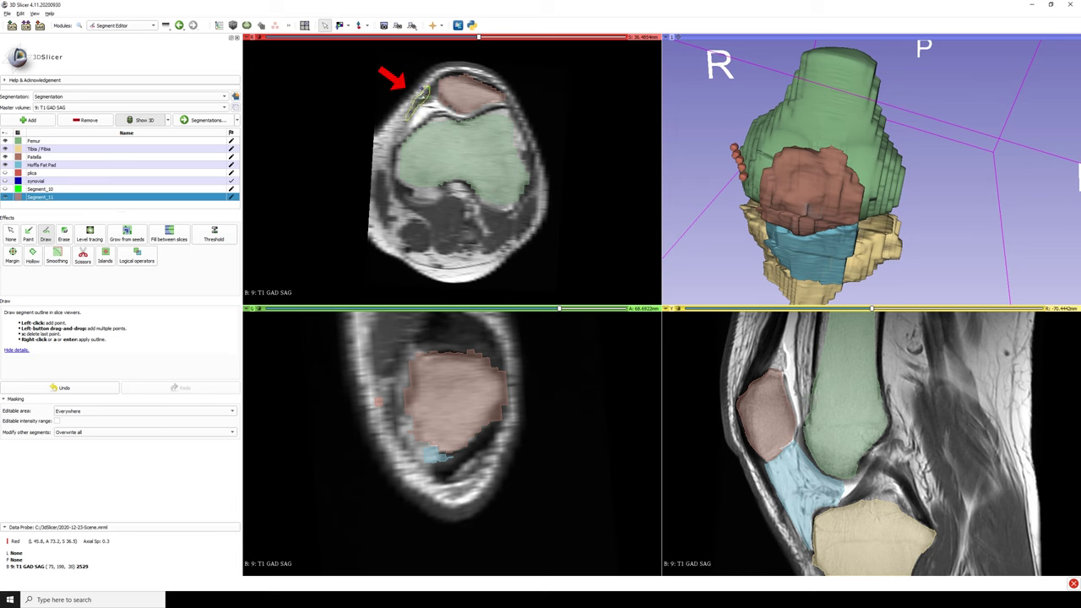
pyautogui.scroll(-6, 422, 99)
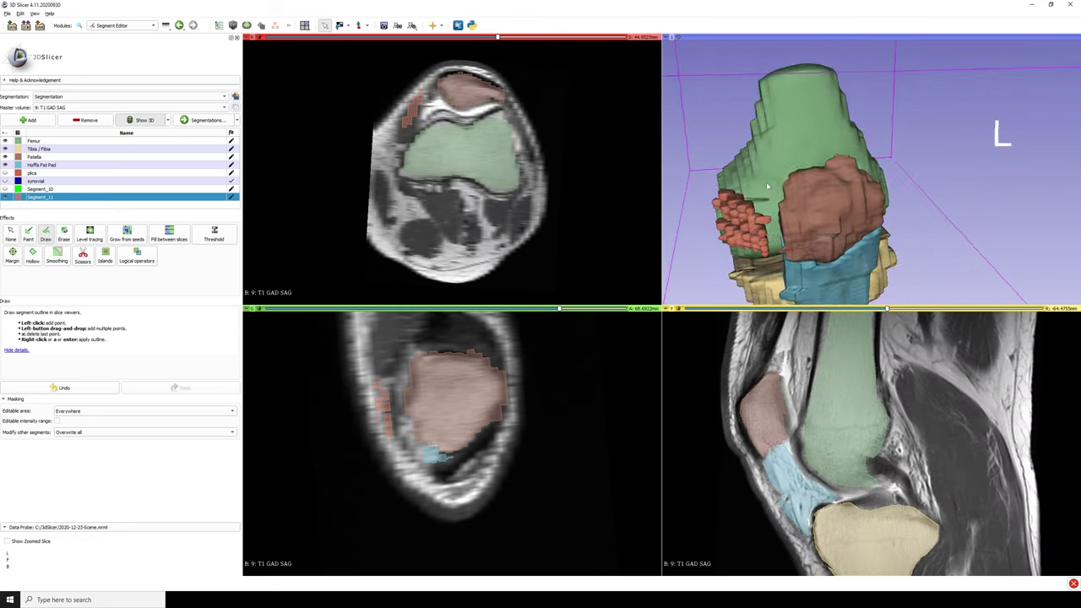
pyautogui.moveTo(836, 211); pyautogui.dragTo(799, 261)
pyautogui.moveTo(690, 135); pyautogui.dragTo(710, 124)
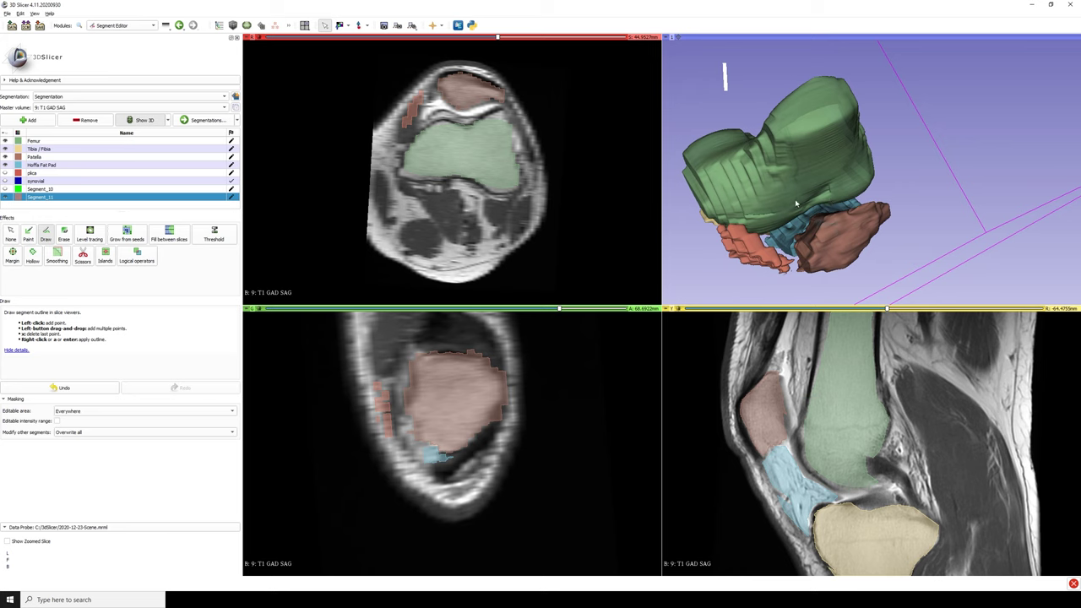
pyautogui.moveTo(795, 203); pyautogui.dragTo(878, 152)
# Page further through axial slices and turn the 3D knee to other sides, showing Segment_12.
pyautogui.scroll(-5, 433, 114)
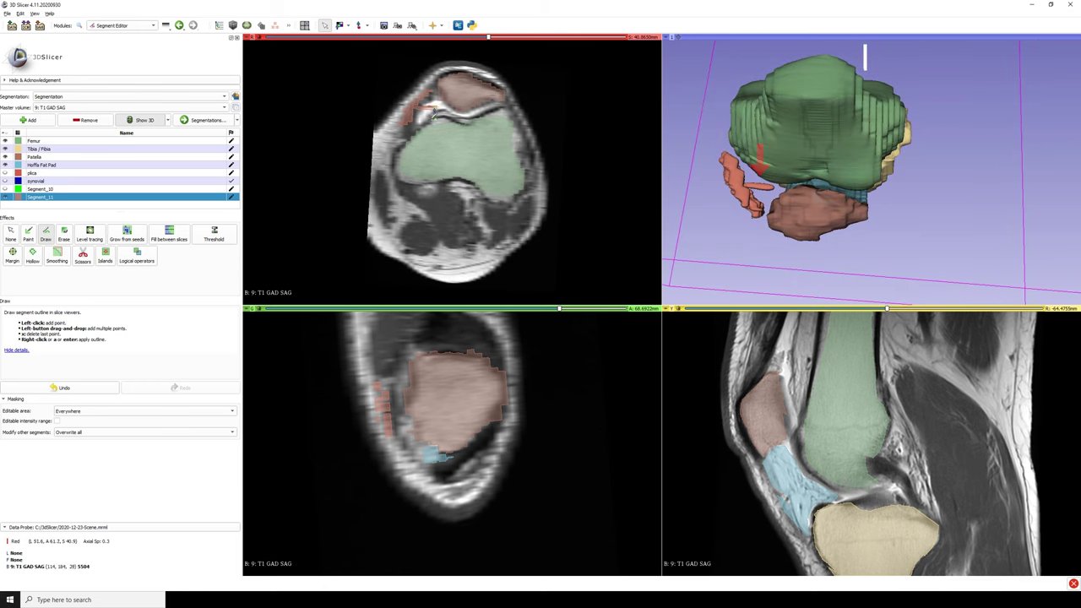
pyautogui.scroll(5, 433, 114)
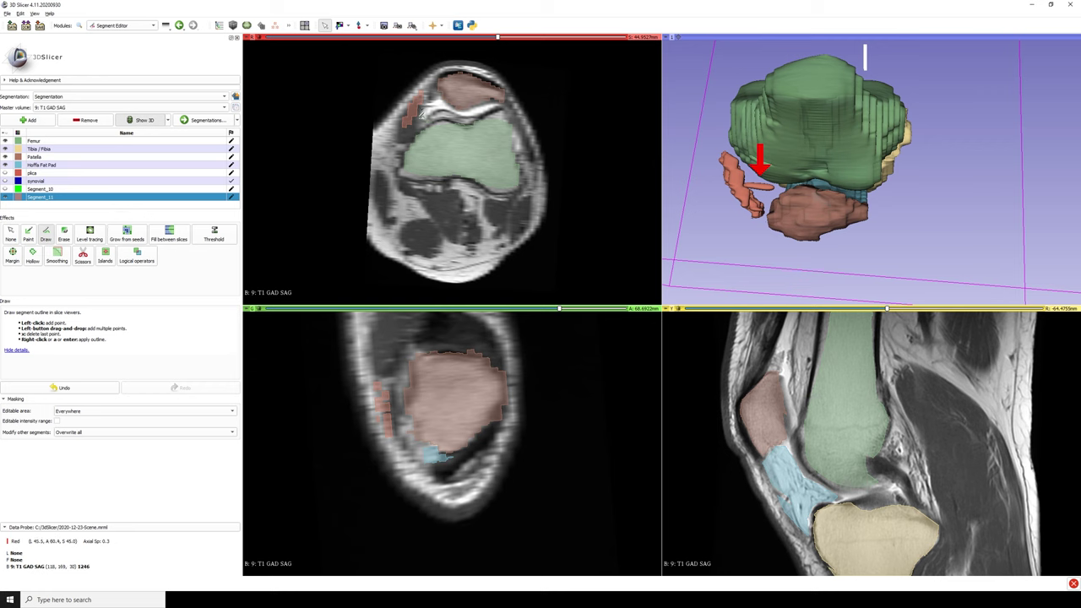
pyautogui.scroll(3, 422, 113)
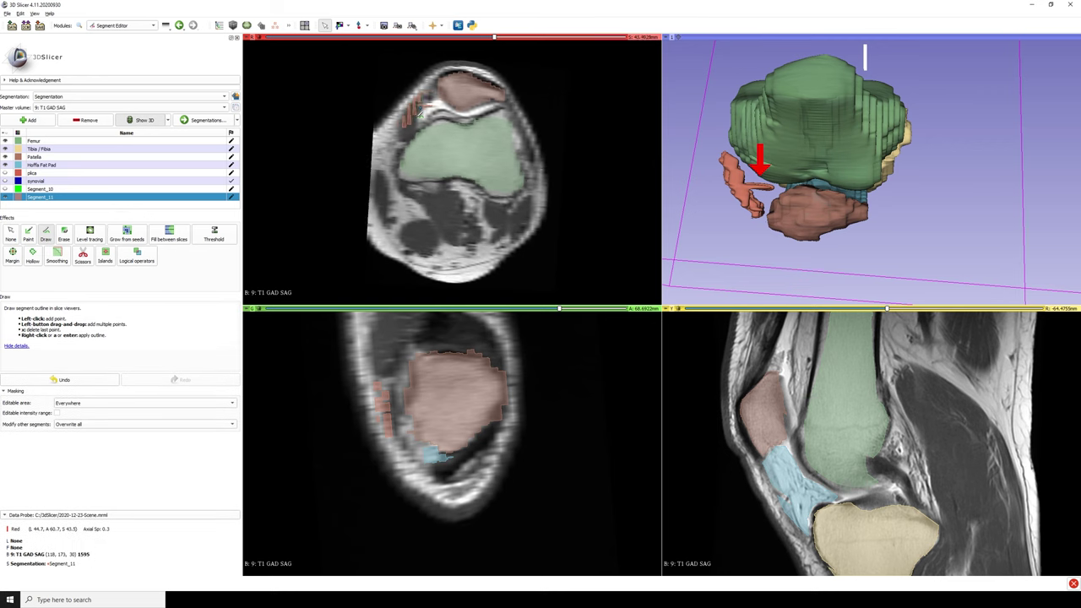
pyautogui.scroll(-11, 420, 112)
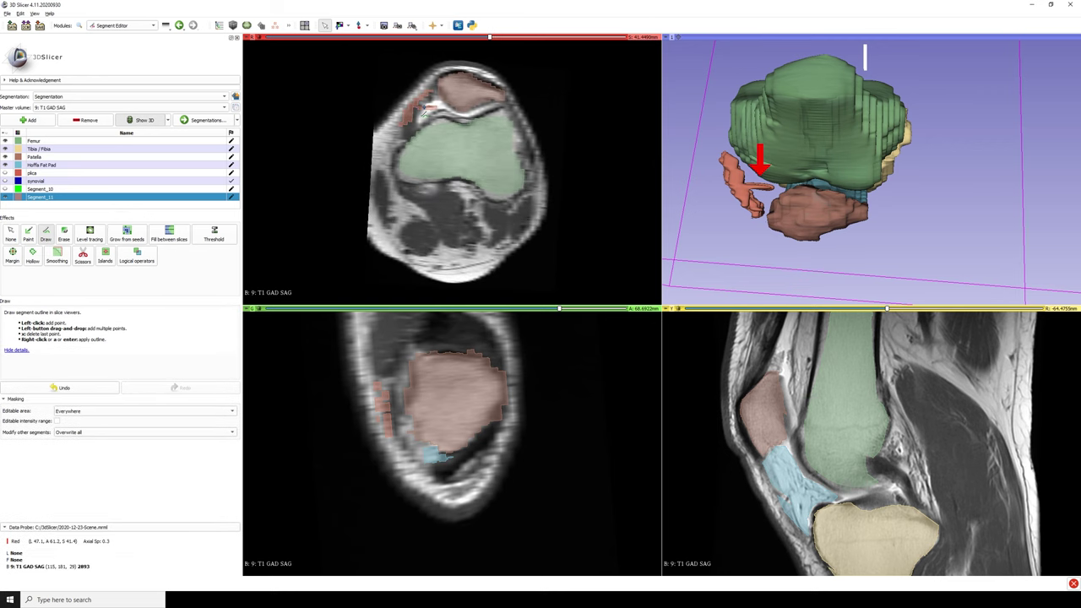
pyautogui.scroll(-6, 414, 112)
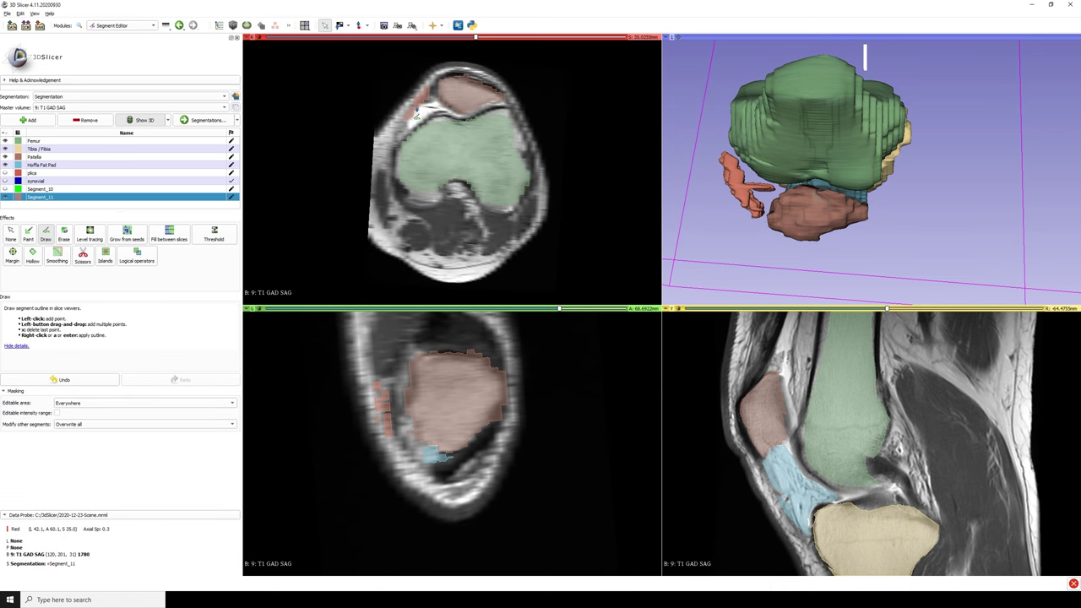
pyautogui.moveTo(836, 177); pyautogui.dragTo(743, 173)
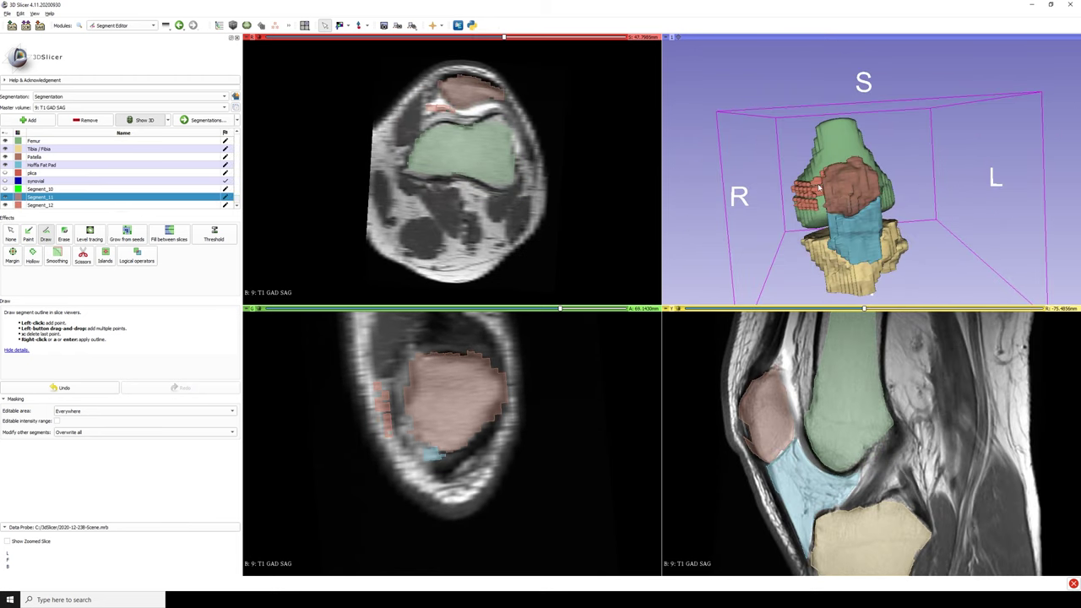
pyautogui.moveTo(827, 211); pyautogui.dragTo(817, 51)
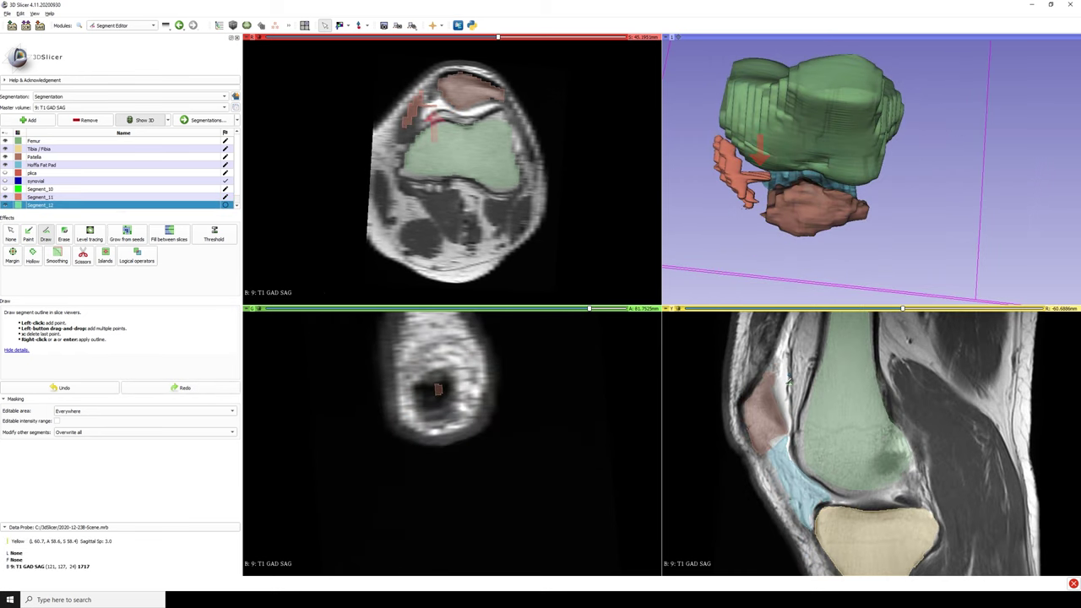
pyautogui.scroll(-3, 793, 385)
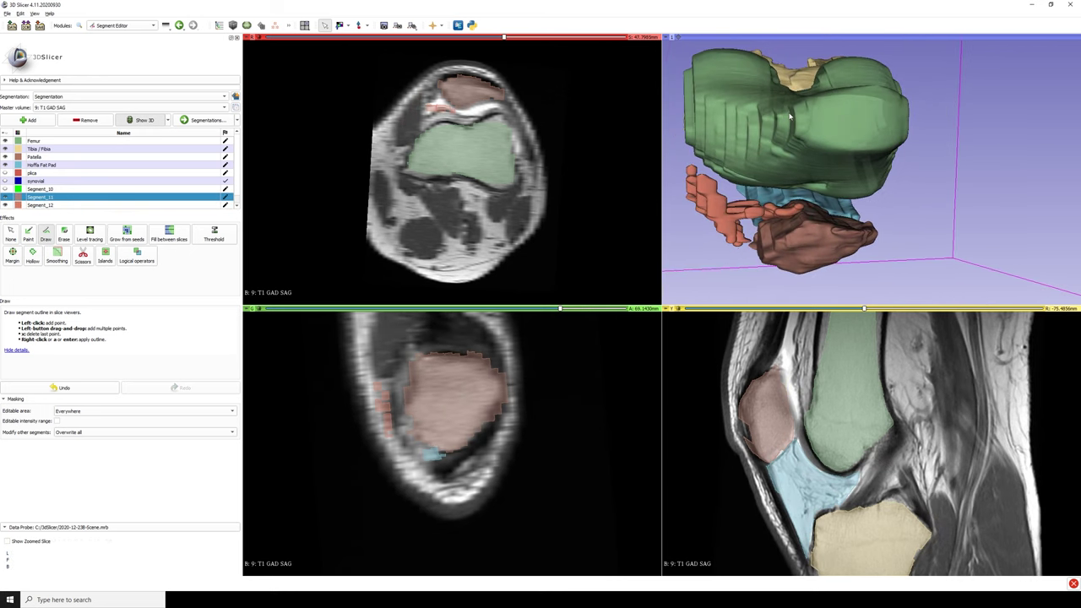
pyautogui.moveTo(789, 117); pyautogui.dragTo(739, 174)
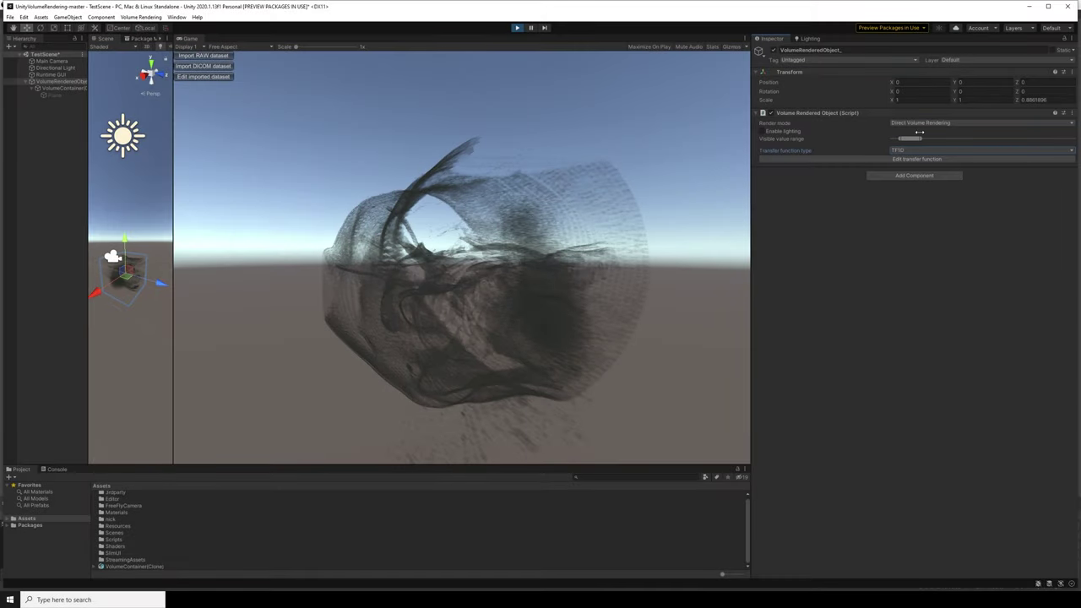
# Adjust the Visible value range: lower start, raised upper limit, then raised lower limit.
pyautogui.moveTo(919, 132); pyautogui.dragTo(904, 139)
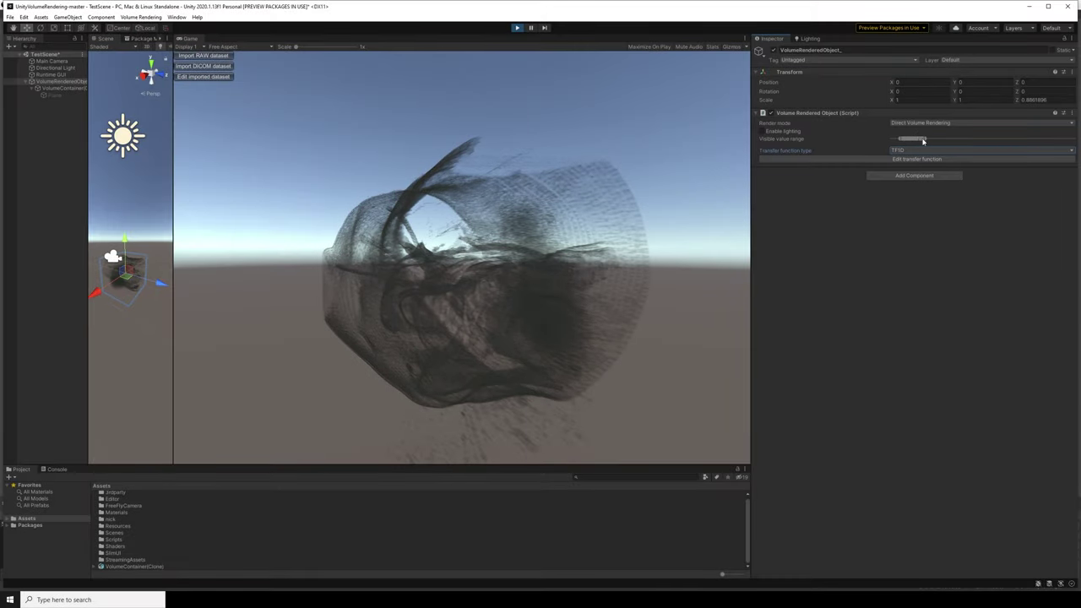
pyautogui.moveTo(922, 137); pyautogui.dragTo(984, 138)
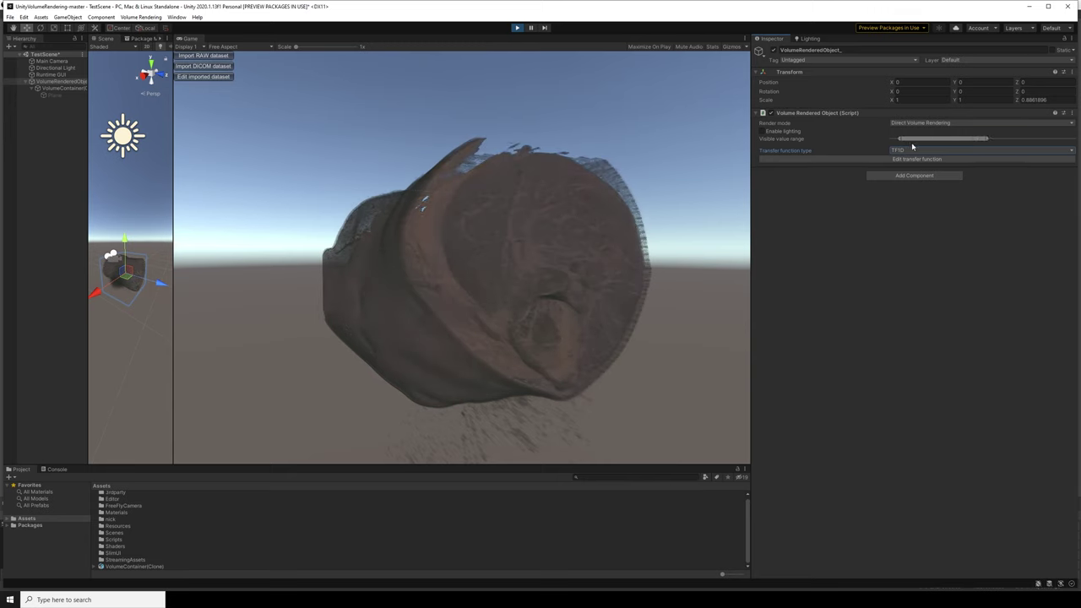
pyautogui.moveTo(898, 139); pyautogui.dragTo(926, 142)
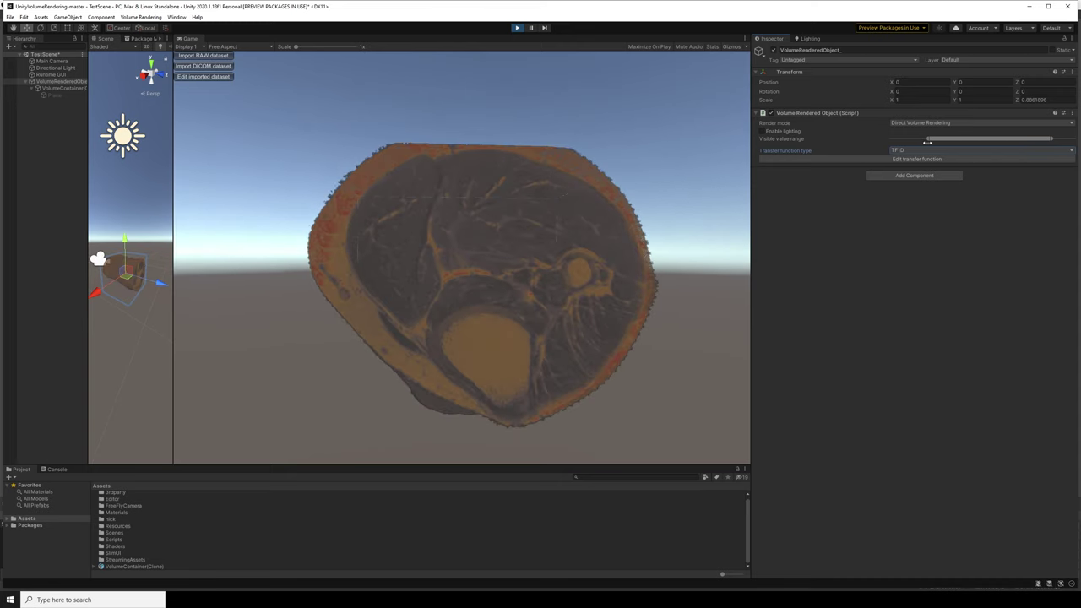
# Set a transfer function colour point to bright red so the knee renders red.
pyautogui.click(921, 160)
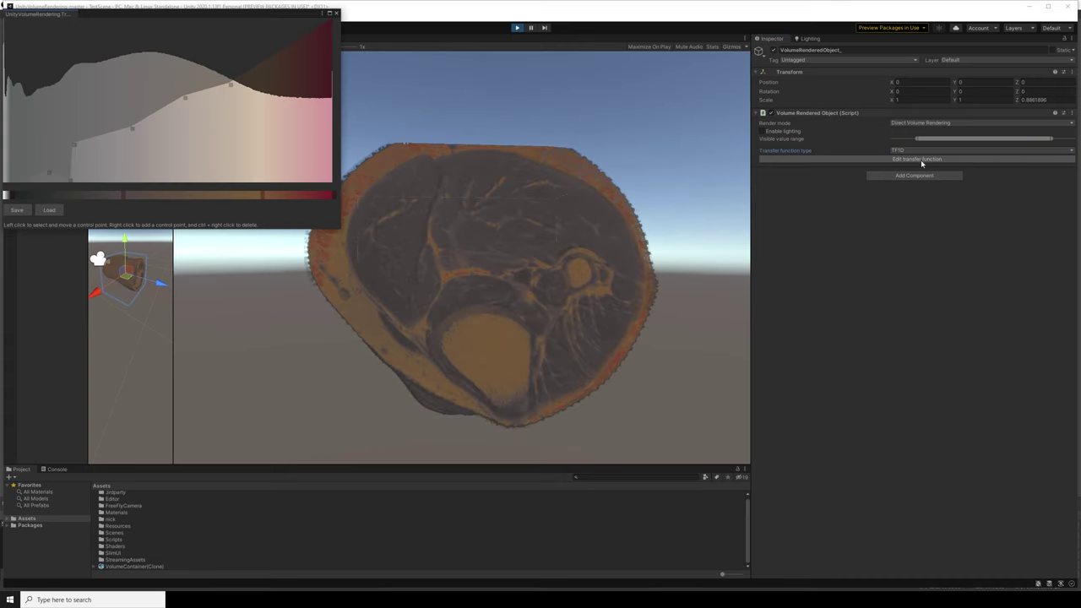
pyautogui.click(127, 195)
pyautogui.click(95, 210)
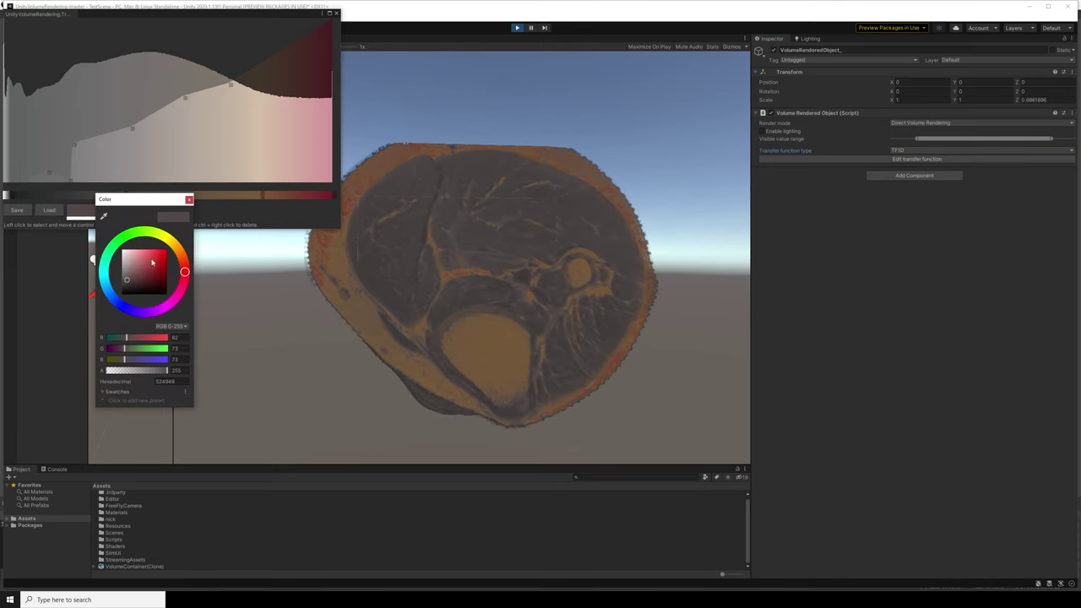
pyautogui.moveTo(152, 263); pyautogui.dragTo(168, 255)
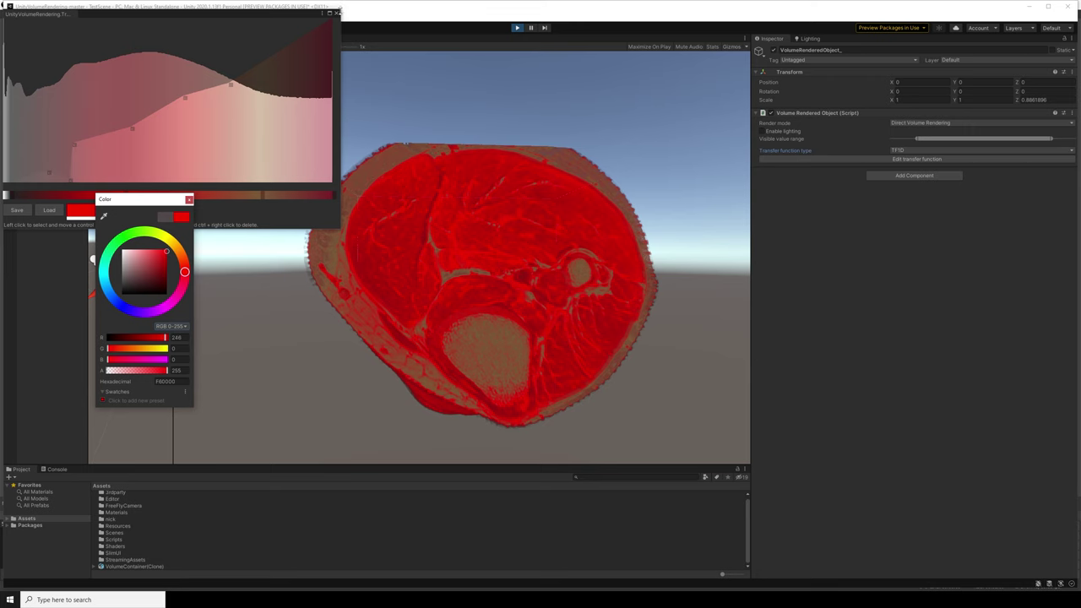
pyautogui.click(335, 14)
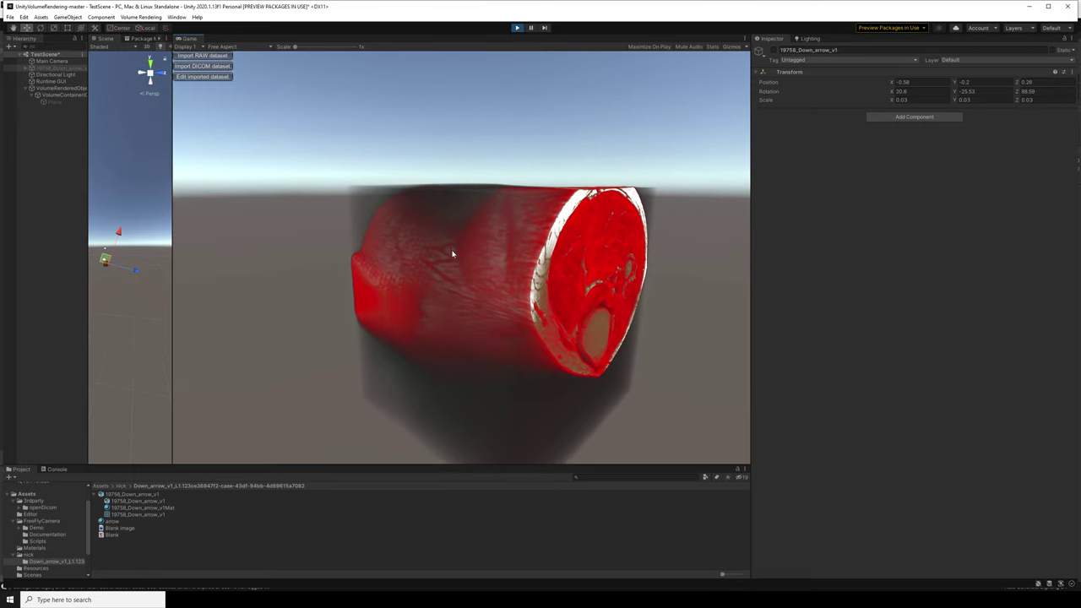
# Select VolumeRenderedObject and narrow its Visible value range from both ends.
pyautogui.click(61, 87)
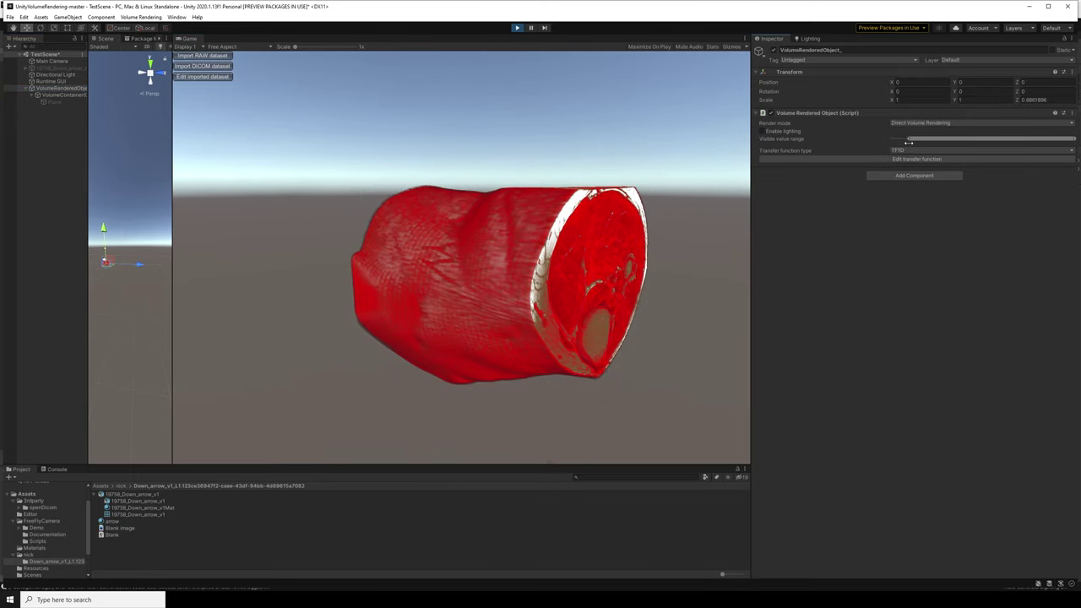
pyautogui.moveTo(1073, 140); pyautogui.dragTo(917, 140)
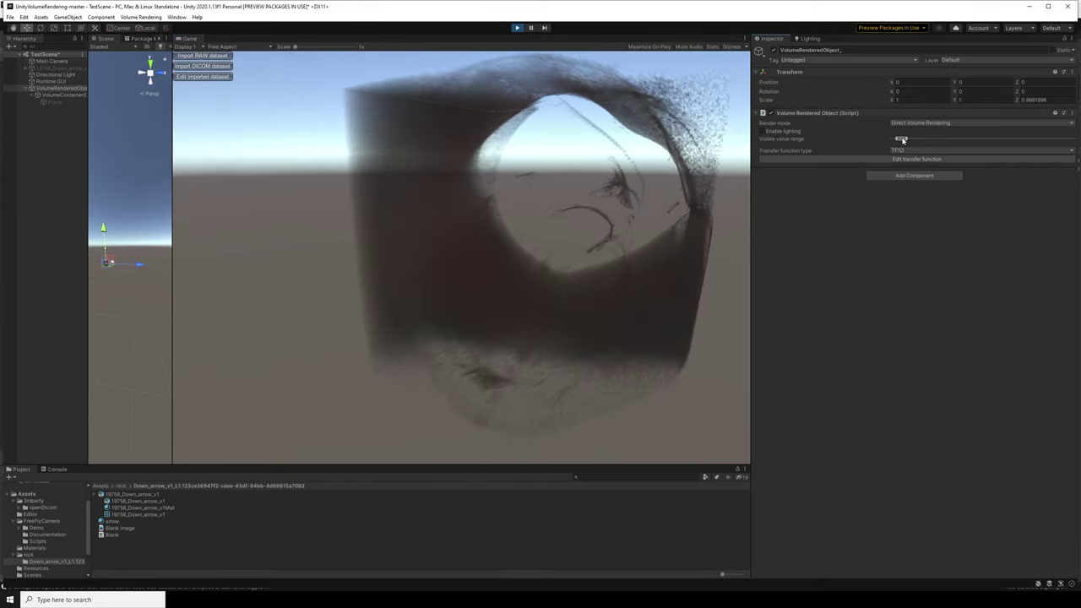
pyautogui.moveTo(901, 140); pyautogui.dragTo(926, 139)
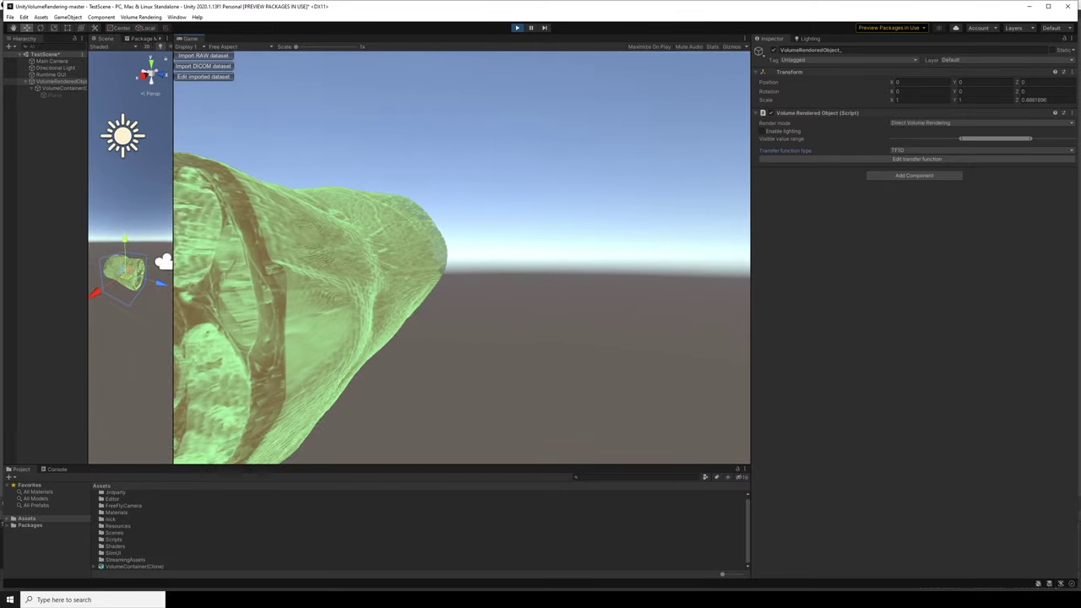
# Set Render mode to Isosurface Rendering and widen the visible value range's upper end.
pyautogui.click(979, 122)
pyautogui.click(979, 134)
pyautogui.moveTo(1031, 132); pyautogui.dragTo(1068, 132)
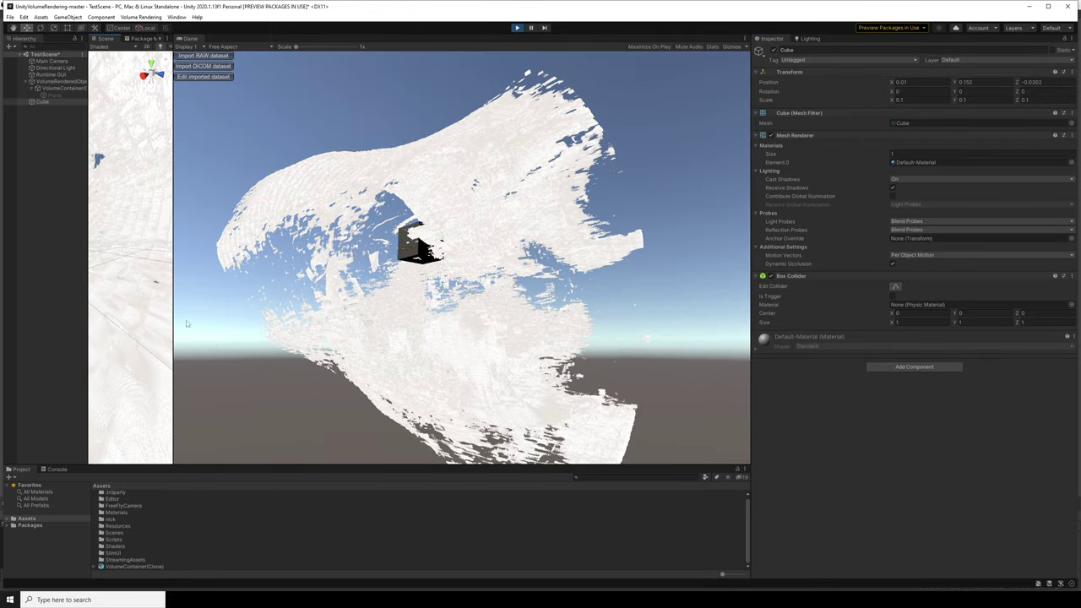